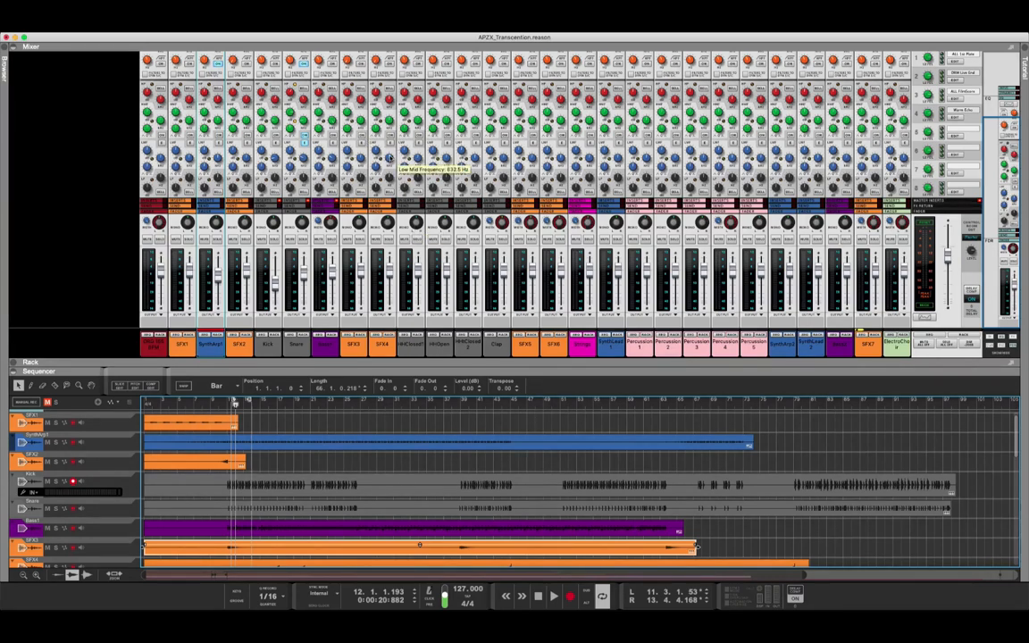
# - Open the Spectrum EQ for the SynthArp1 channel and start playback to feed its analyzer
pyautogui.scroll(3, 429, 165)
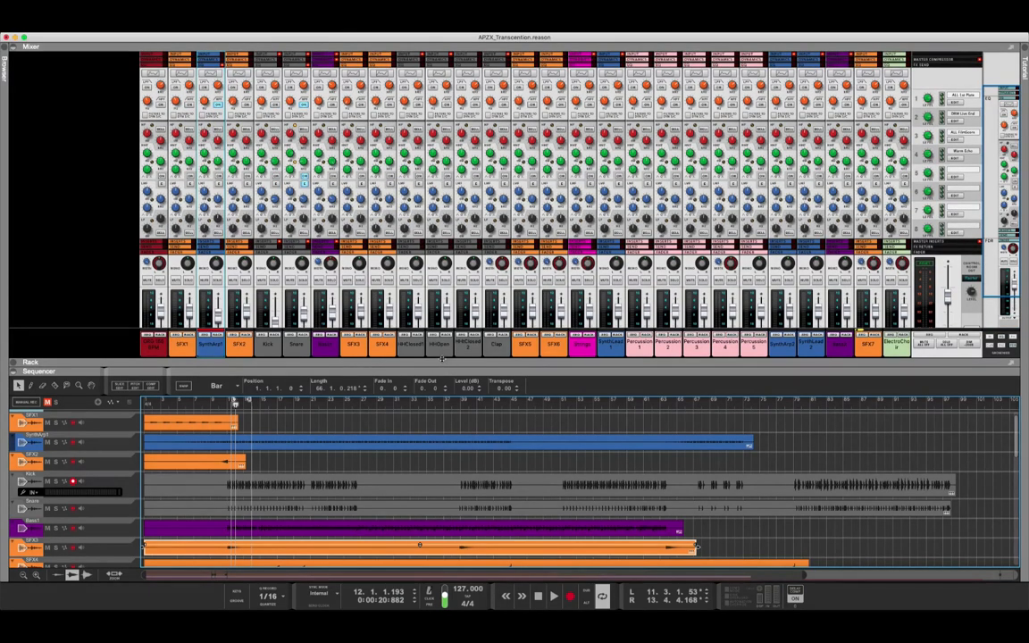
pyautogui.scroll(-3, 442, 357)
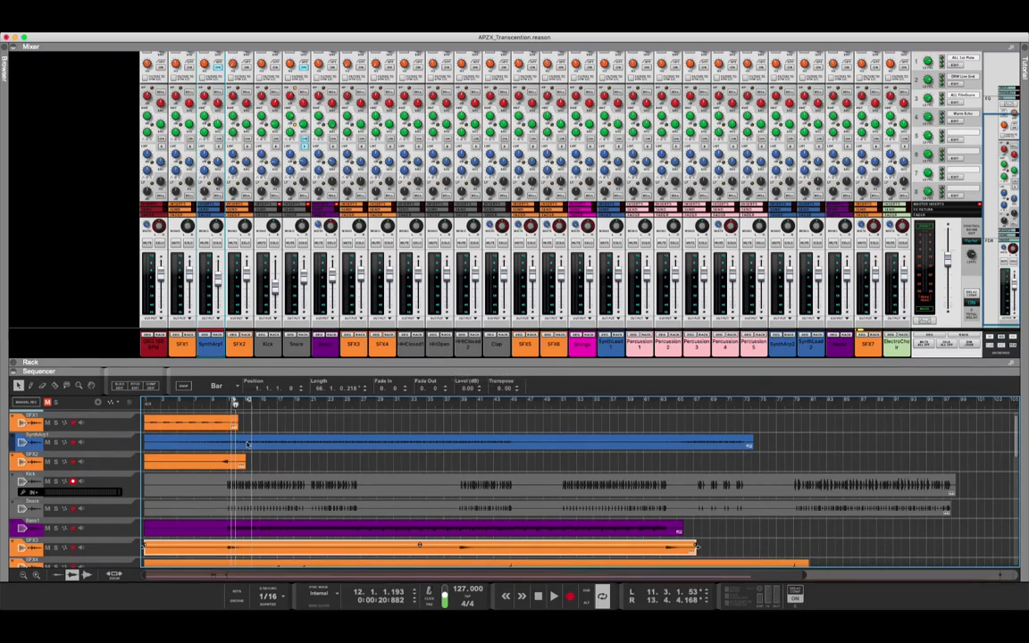
pyautogui.scroll(3, 216, 72)
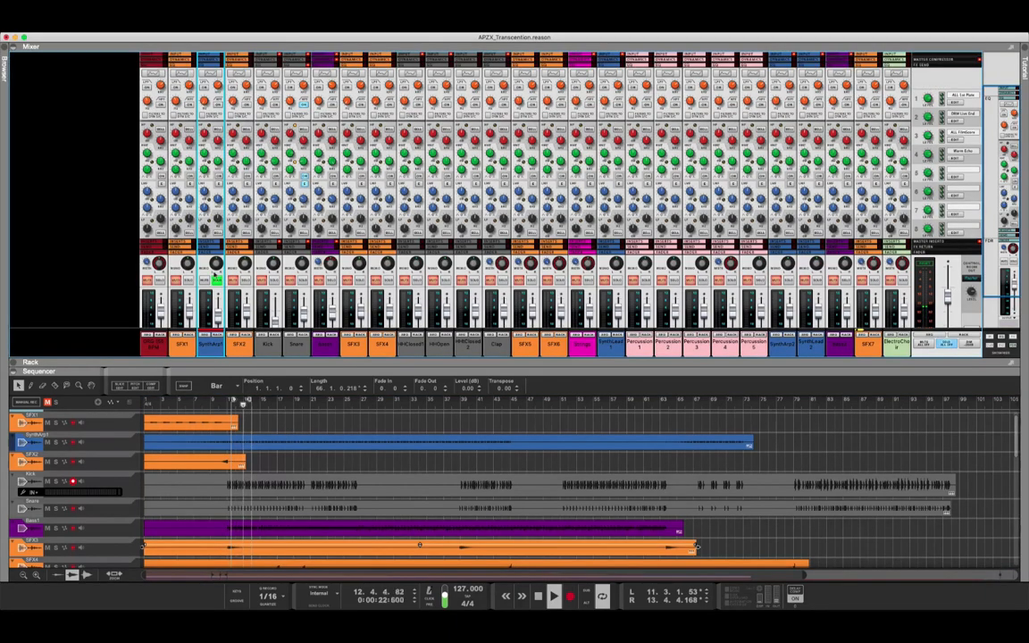
pyautogui.click(216, 72)
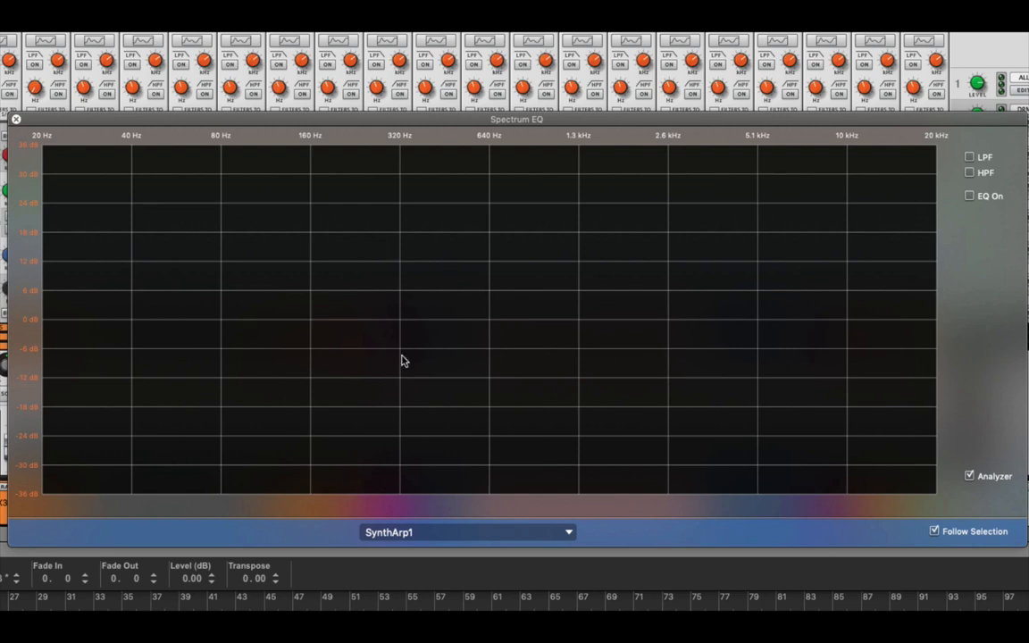
pyautogui.press('space')
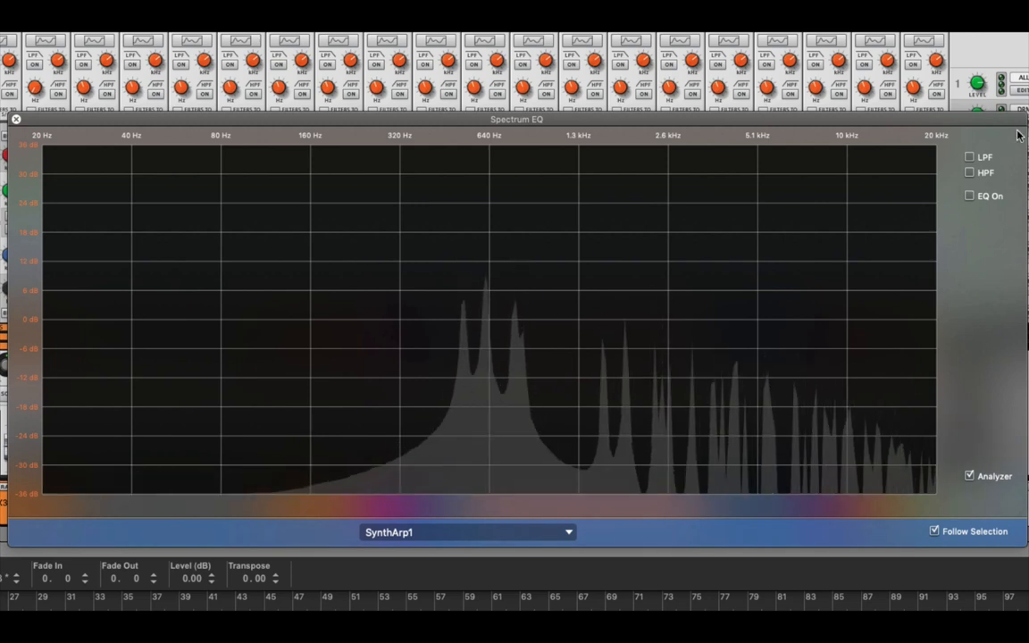
# - Enable the high-pass filter on SynthArp1 and set its frequency to 465.4 Hz, leaving the EQ bands off
pyautogui.click(970, 173)
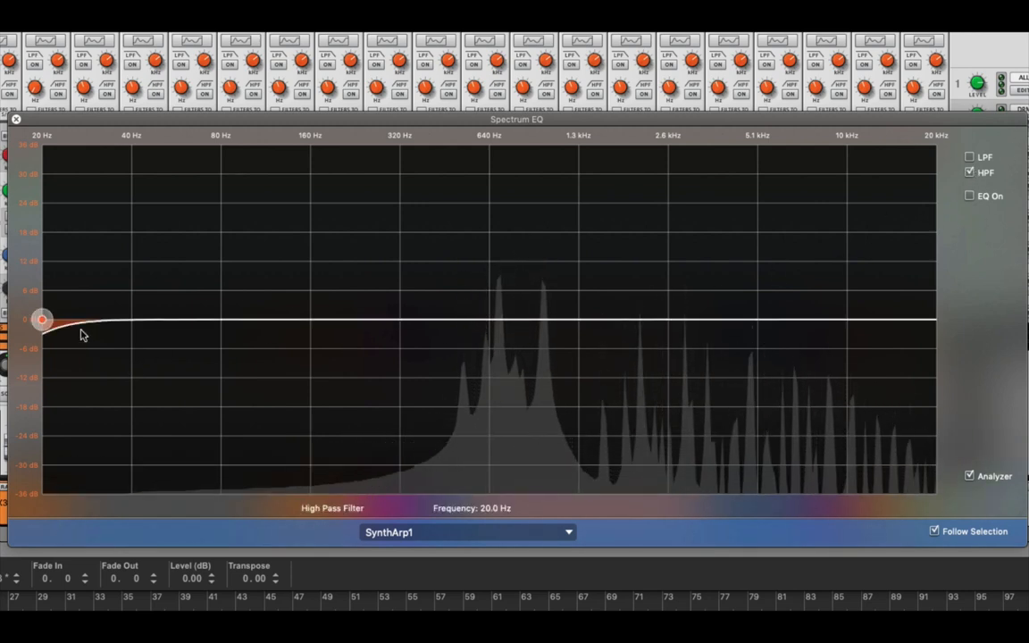
pyautogui.moveTo(41, 319); pyautogui.dragTo(449, 305)
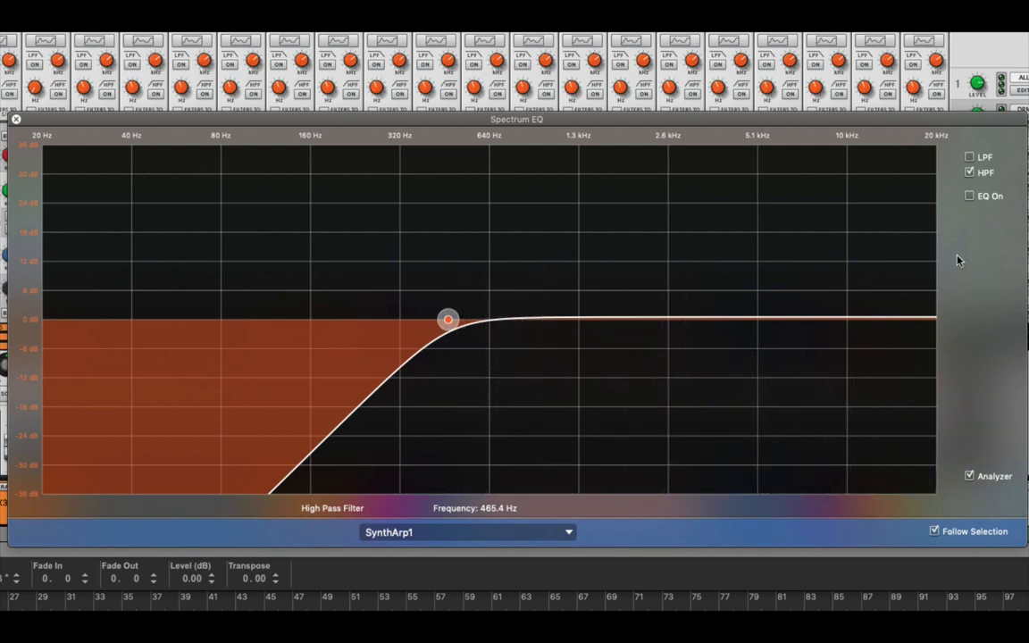
pyautogui.click(971, 196)
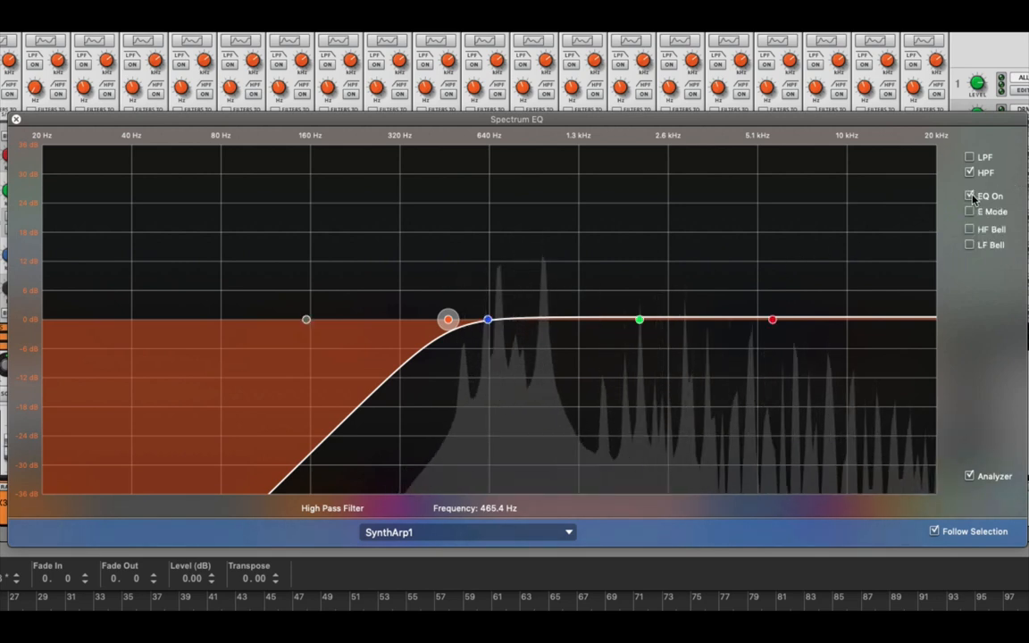
pyautogui.click(971, 196)
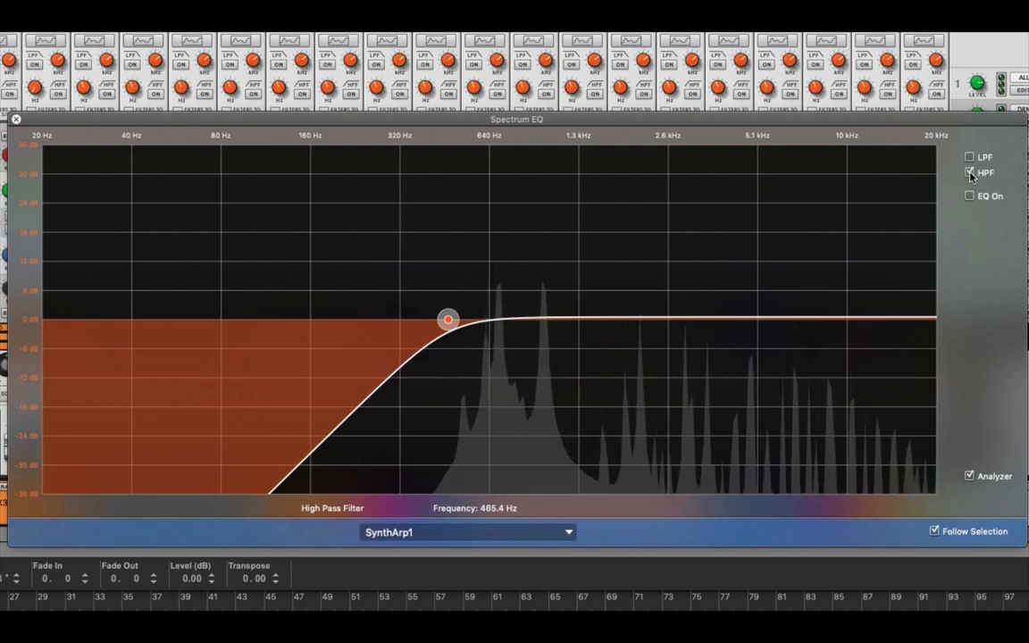
# - Compare SynthArp1 with and without its high-pass filter by bypassing it twice, ending with the filter enabled
pyautogui.click(970, 174)
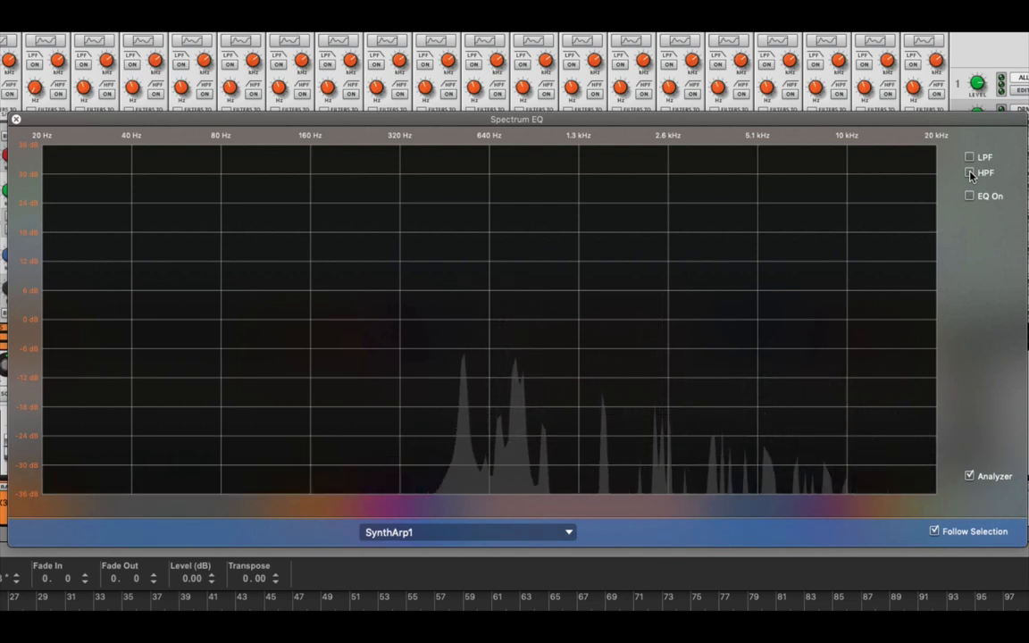
pyautogui.click(971, 173)
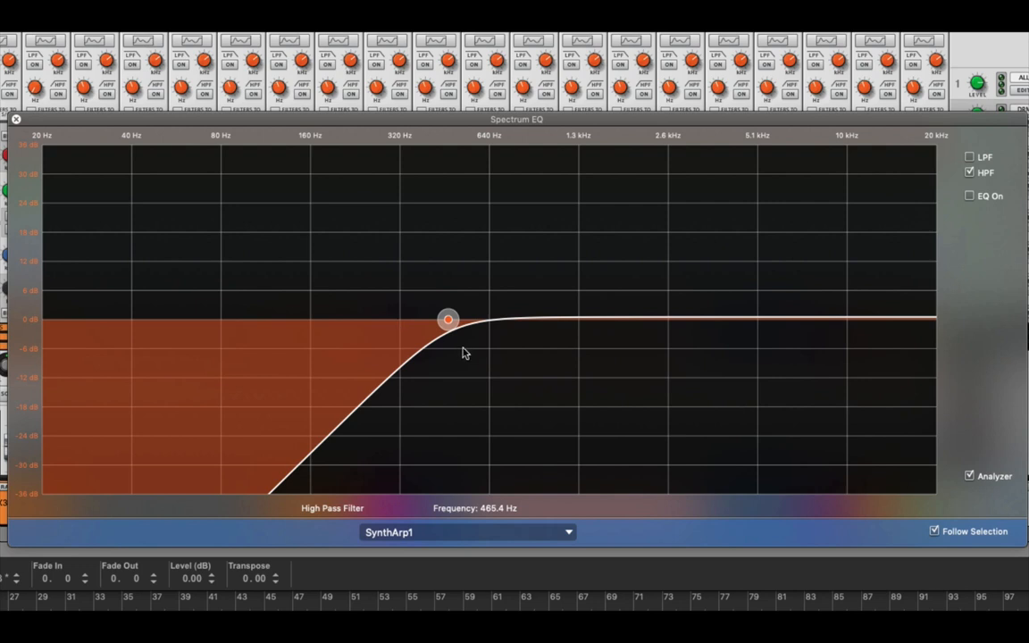
pyautogui.click(971, 173)
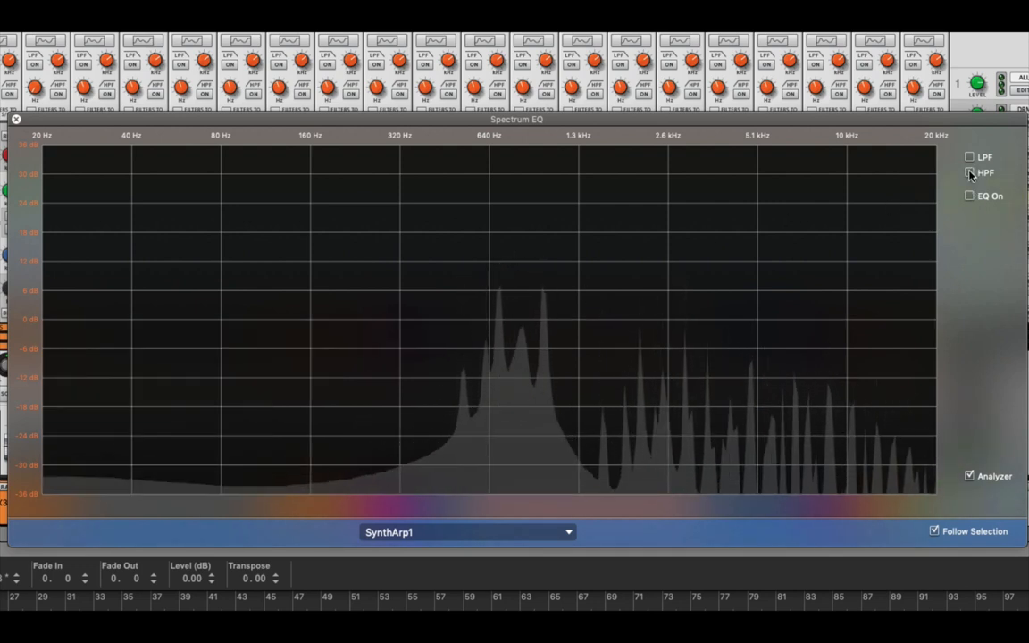
pyautogui.click(971, 173)
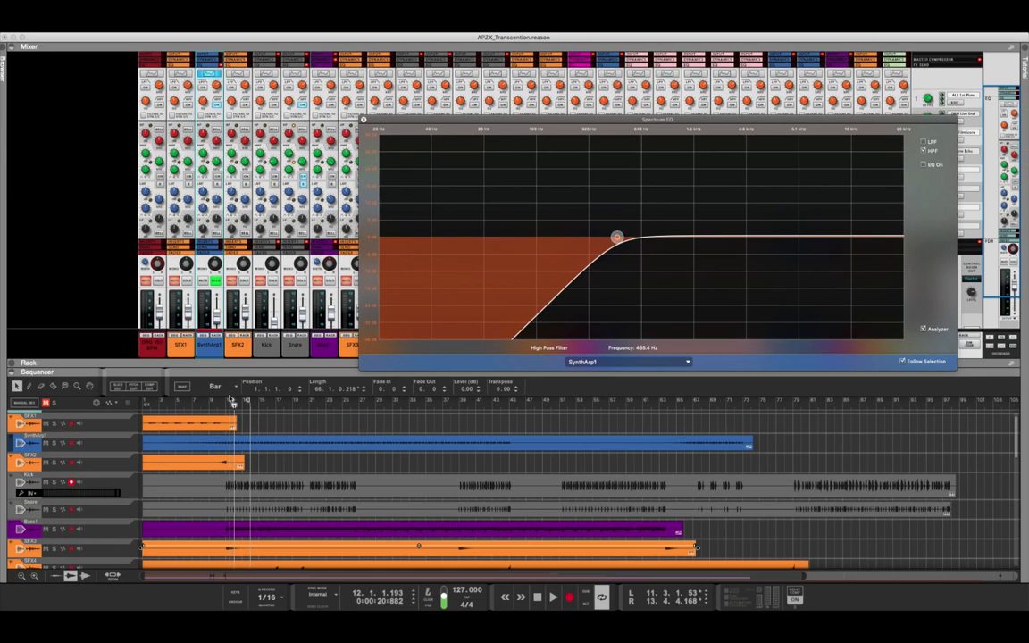
# - Switch the Spectrum EQ to the SFX3 channel and apply a high-pass filter at 946.6 Hz
pyautogui.moveTo(233, 403)
pyautogui.mouseDown()
pyautogui.moveTo(218, 405)
pyautogui.moveTo(242, 404)
pyautogui.mouseUp()
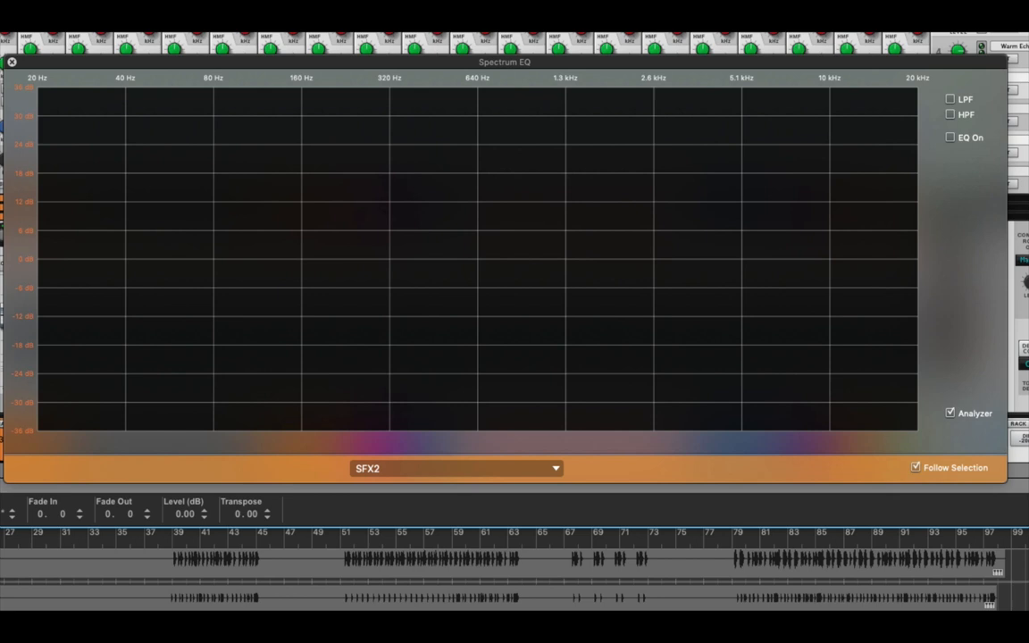
pyautogui.press('Up')
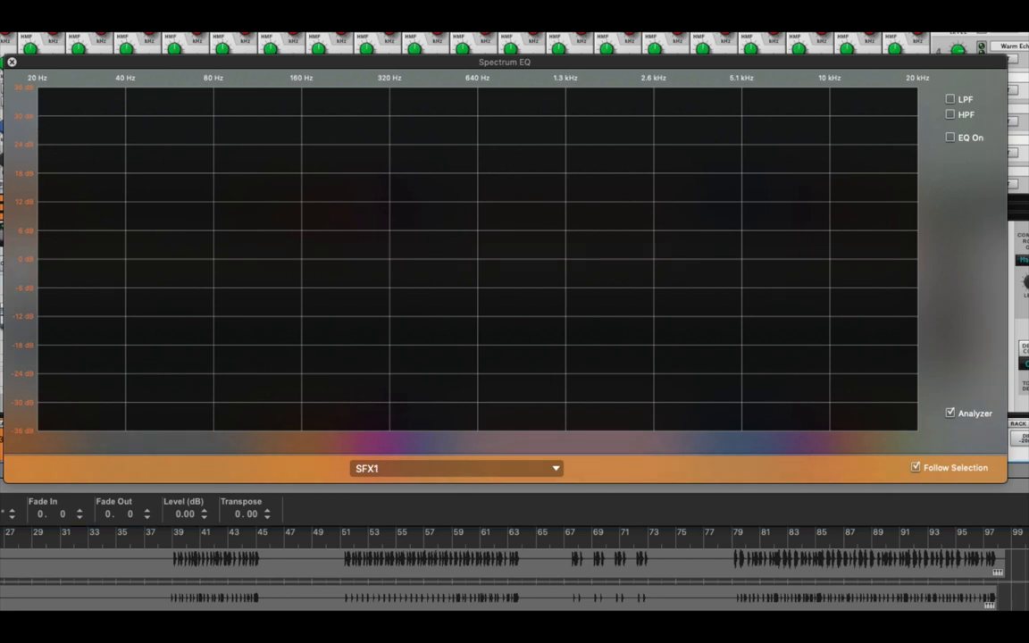
pyautogui.press('Up')
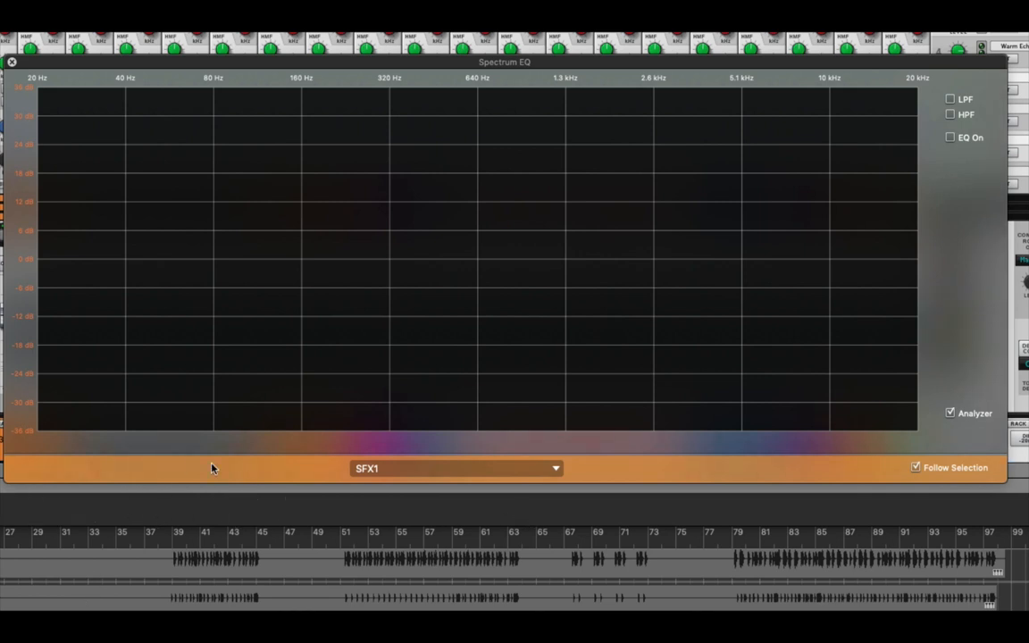
pyautogui.click(555, 469)
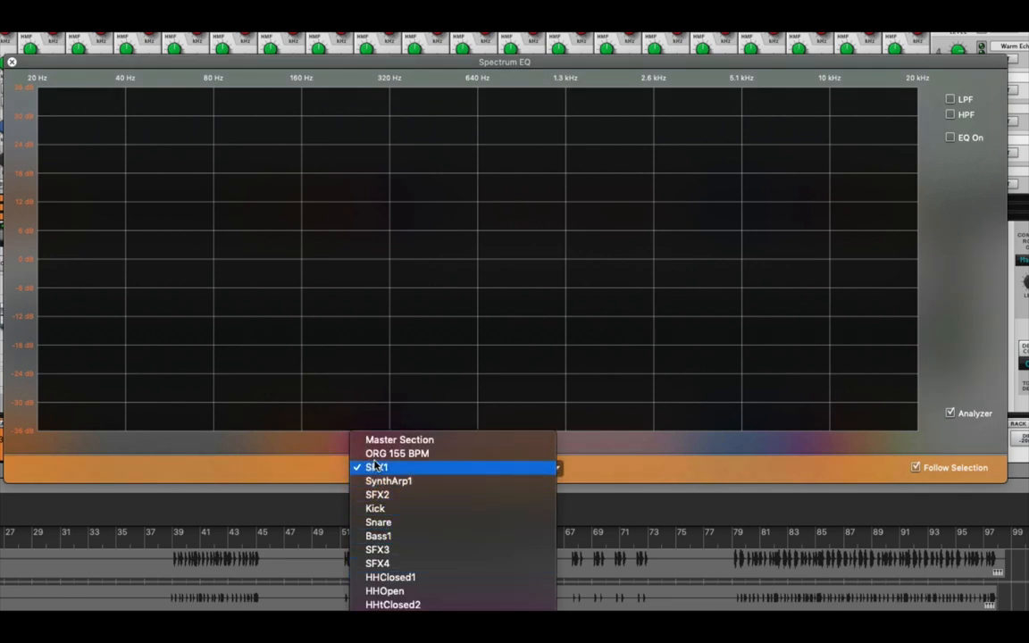
pyautogui.click(376, 550)
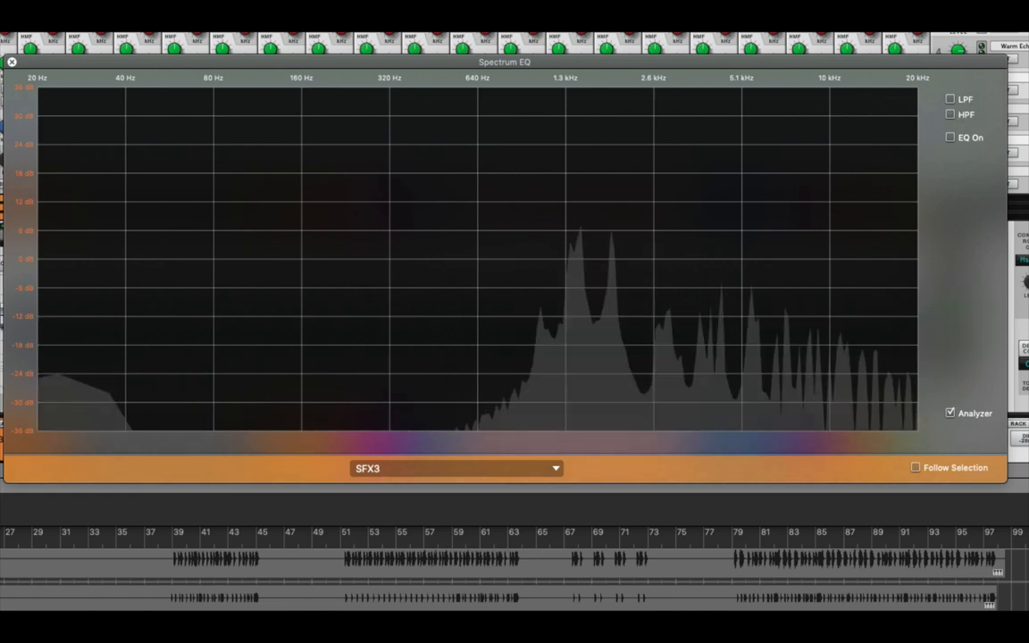
pyautogui.click(950, 115)
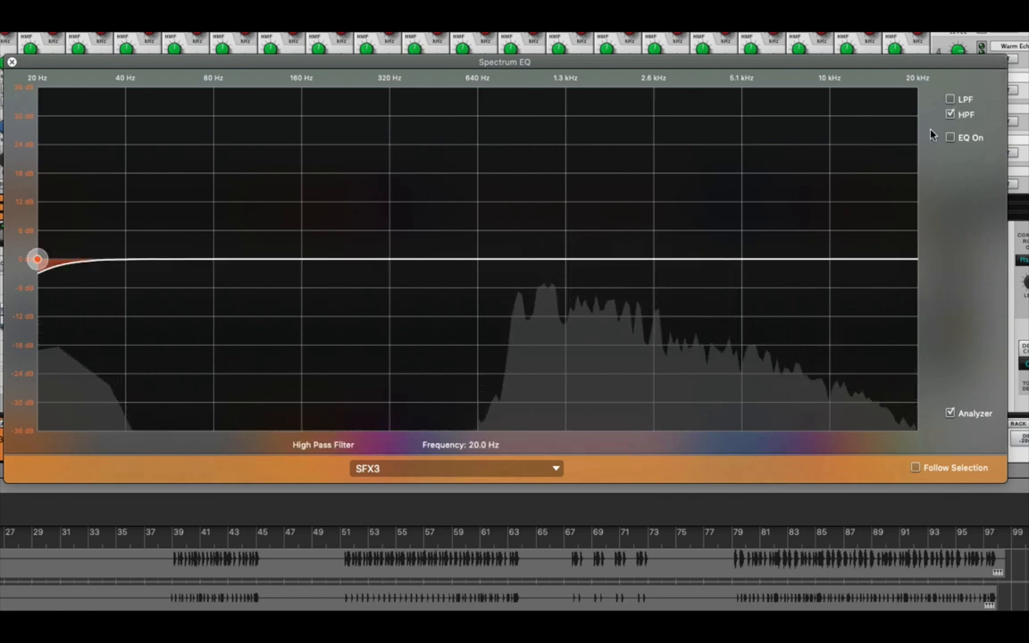
pyautogui.moveTo(66, 268); pyautogui.dragTo(527, 268)
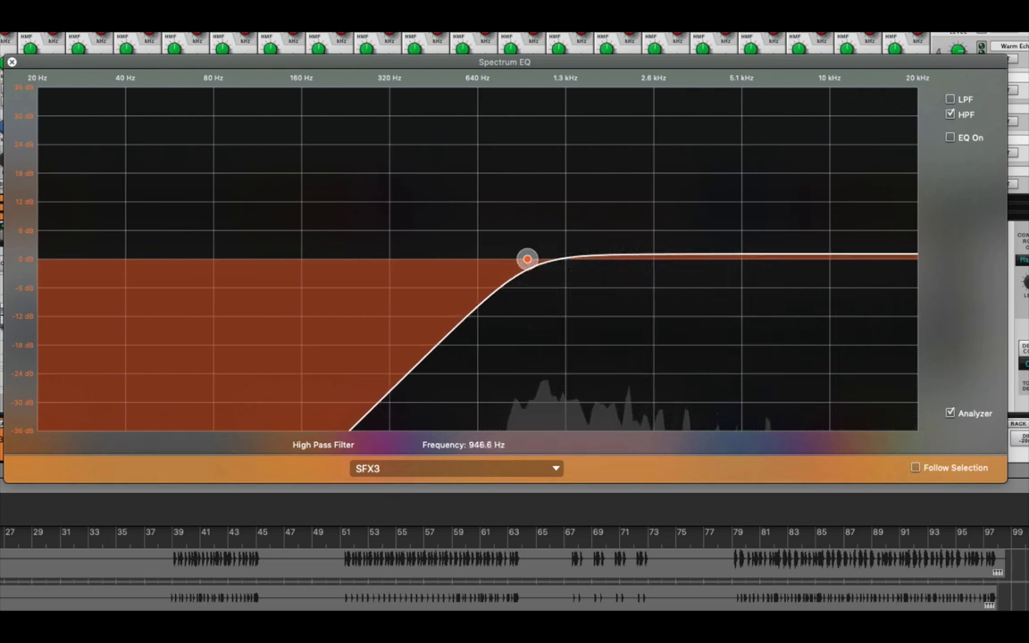
pyautogui.press('space')
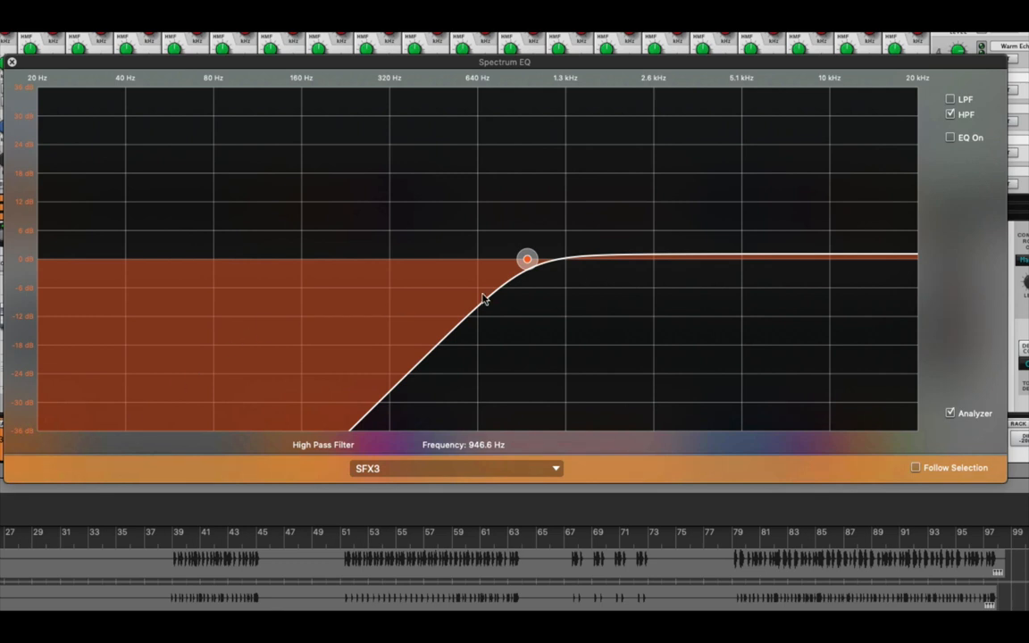
# - Switch the Spectrum EQ to the SFX4 channel and high-pass it at 581.4 Hz
pyautogui.click(557, 470)
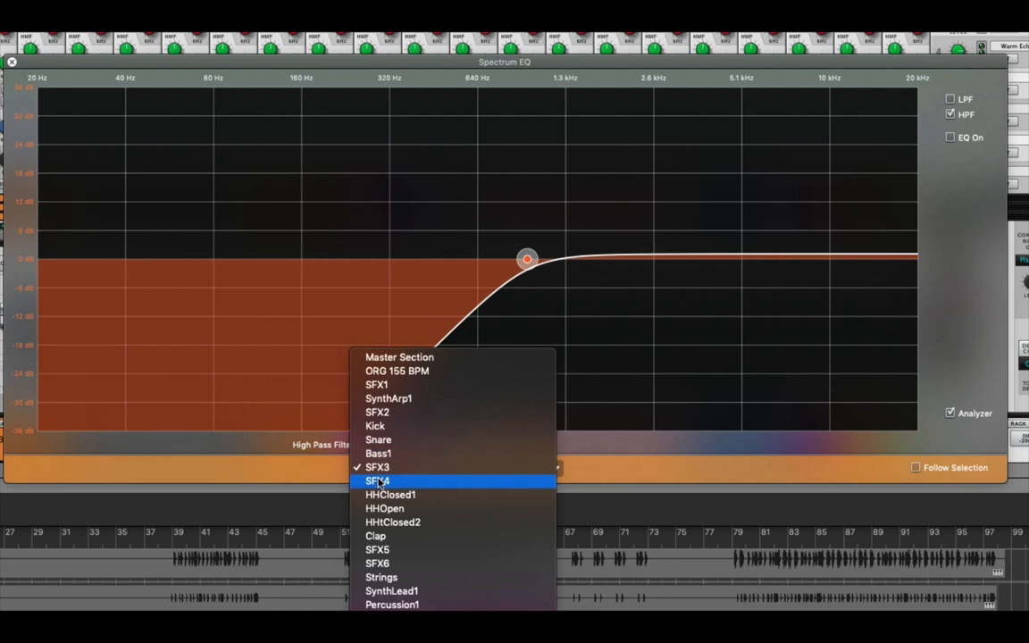
pyautogui.click(381, 482)
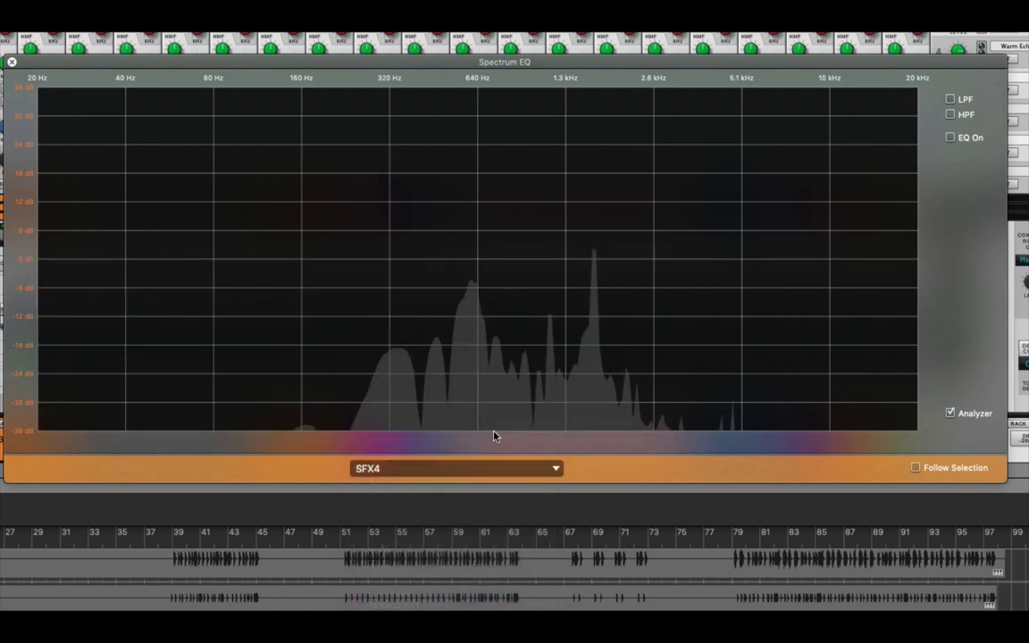
pyautogui.click(950, 115)
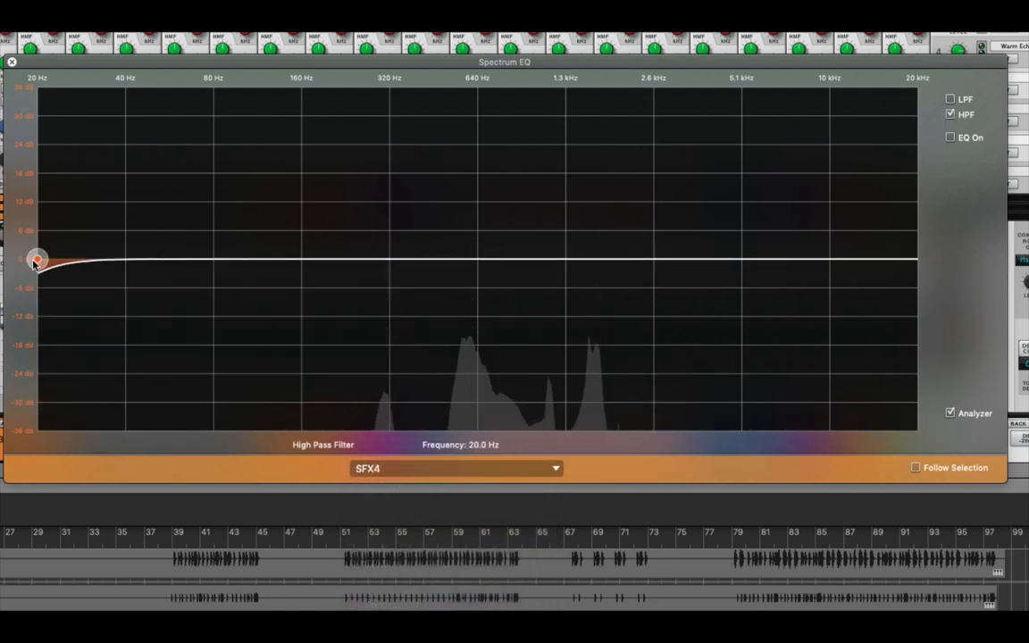
pyautogui.moveTo(34, 264); pyautogui.dragTo(470, 252)
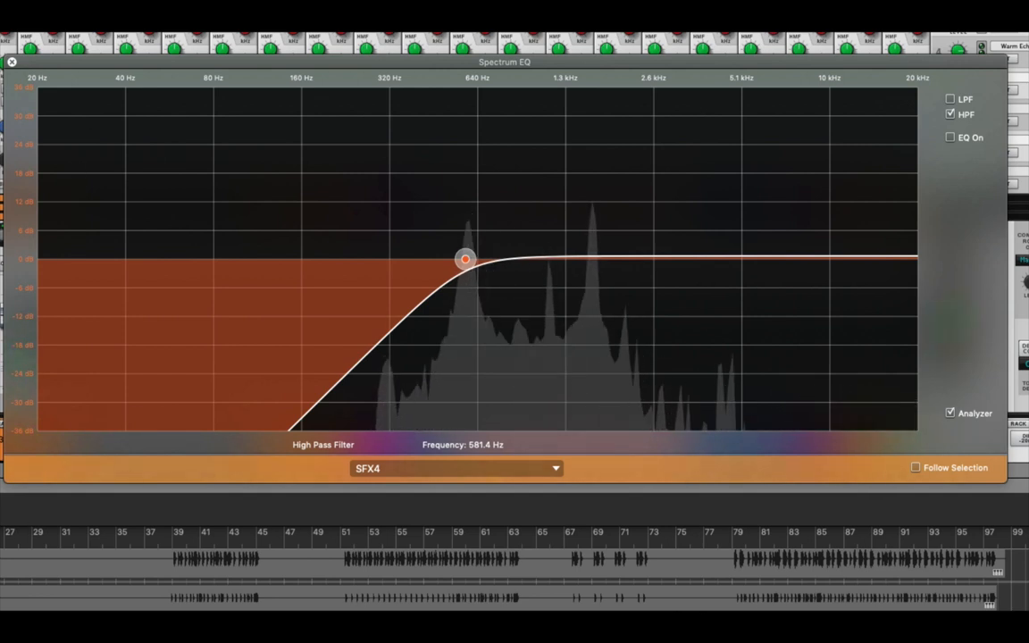
pyautogui.press('space')
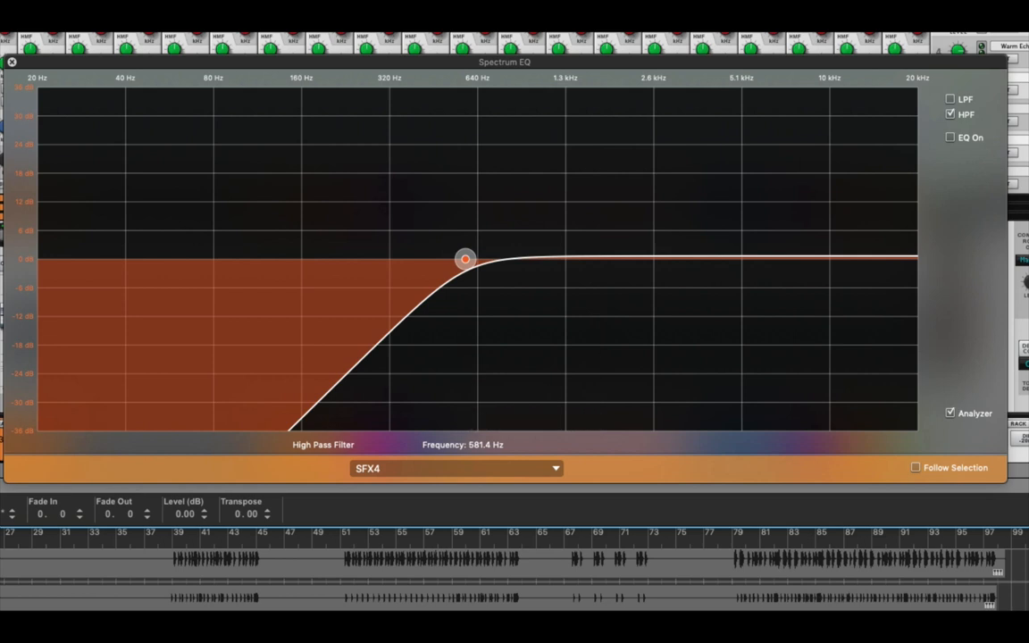
pyautogui.press('space')
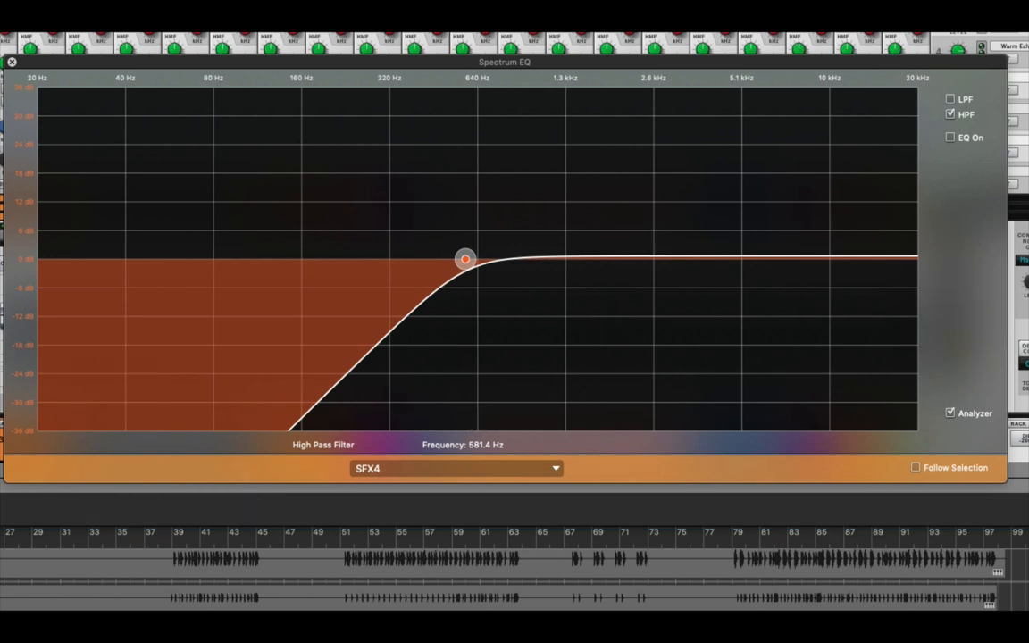
# - Select the HHClosed1 channel in the Spectrum EQ and set an active high-pass filter to 711.1 Hz
pyautogui.click(462, 469)
pyautogui.click(429, 483)
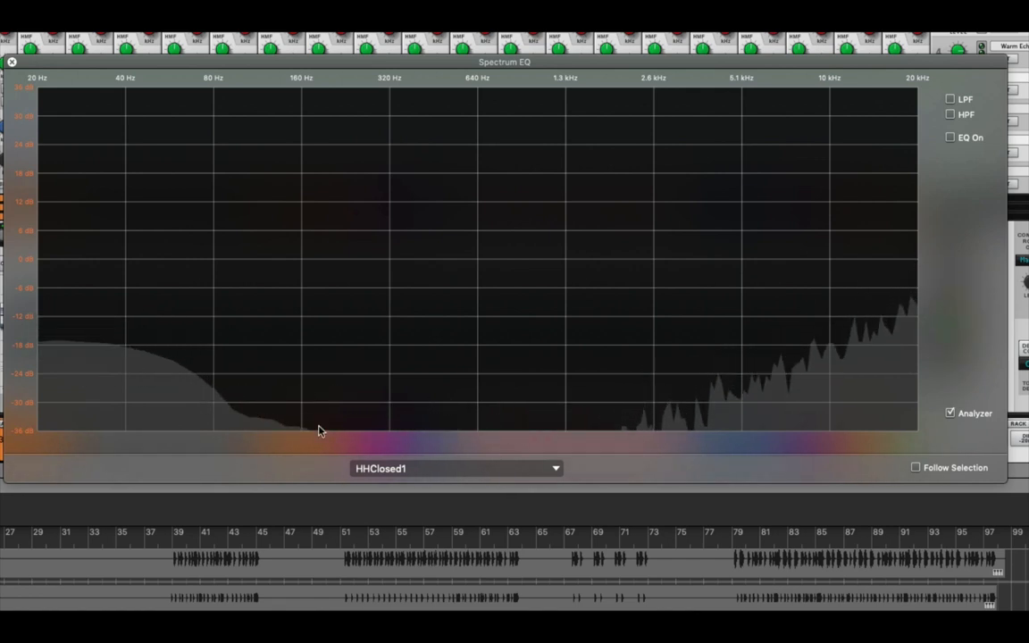
pyautogui.click(951, 114)
pyautogui.moveTo(80, 261); pyautogui.dragTo(487, 284)
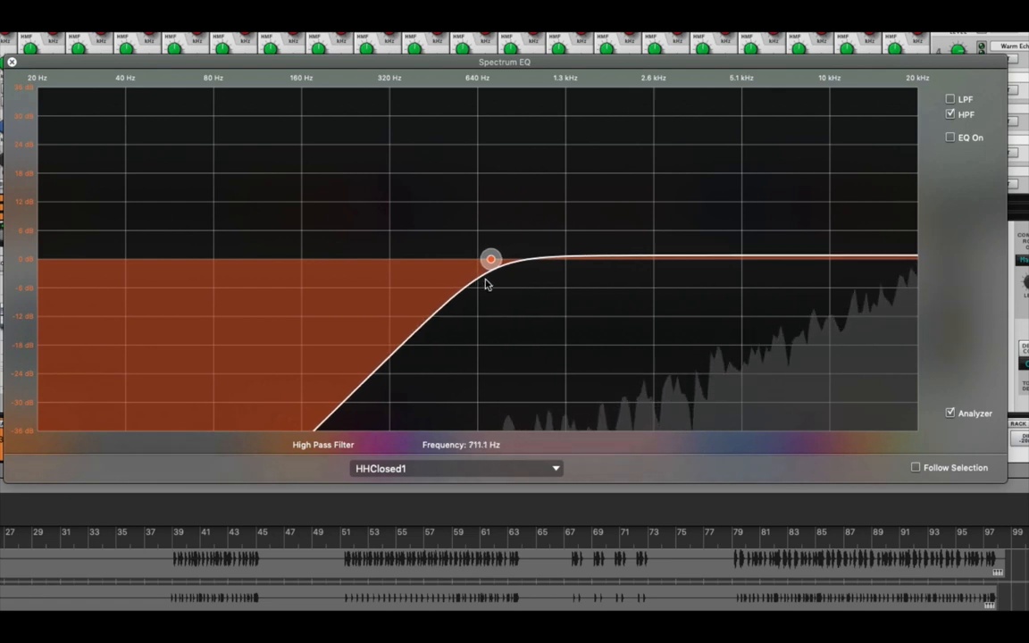
pyautogui.press('space')
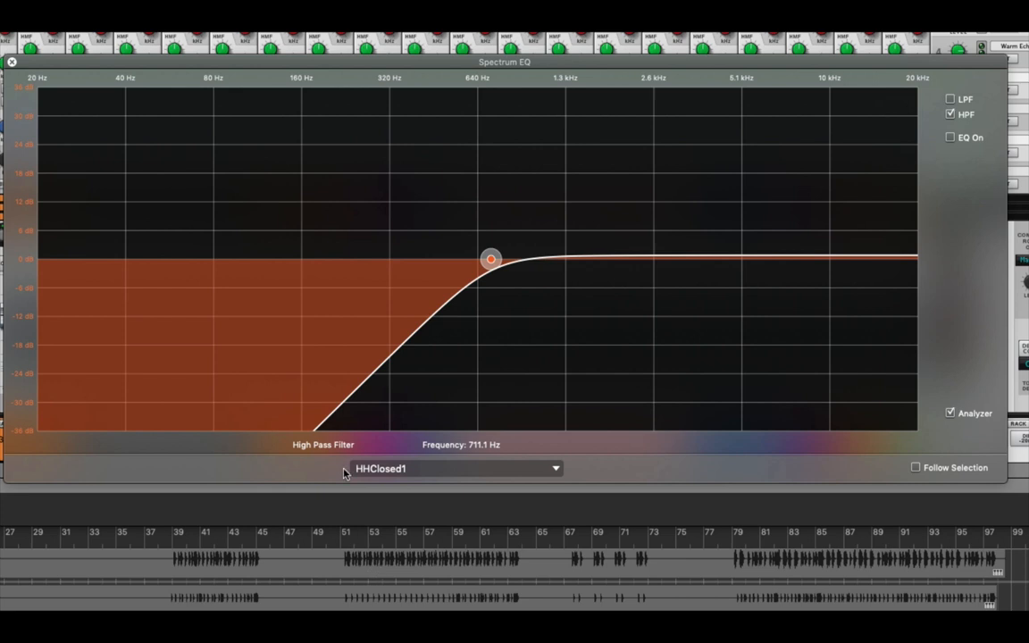
# - Select the HHOpen channel in the Spectrum EQ and enable its high-pass filter at 670.8 Hz
pyautogui.scroll(-5, 514, 581)
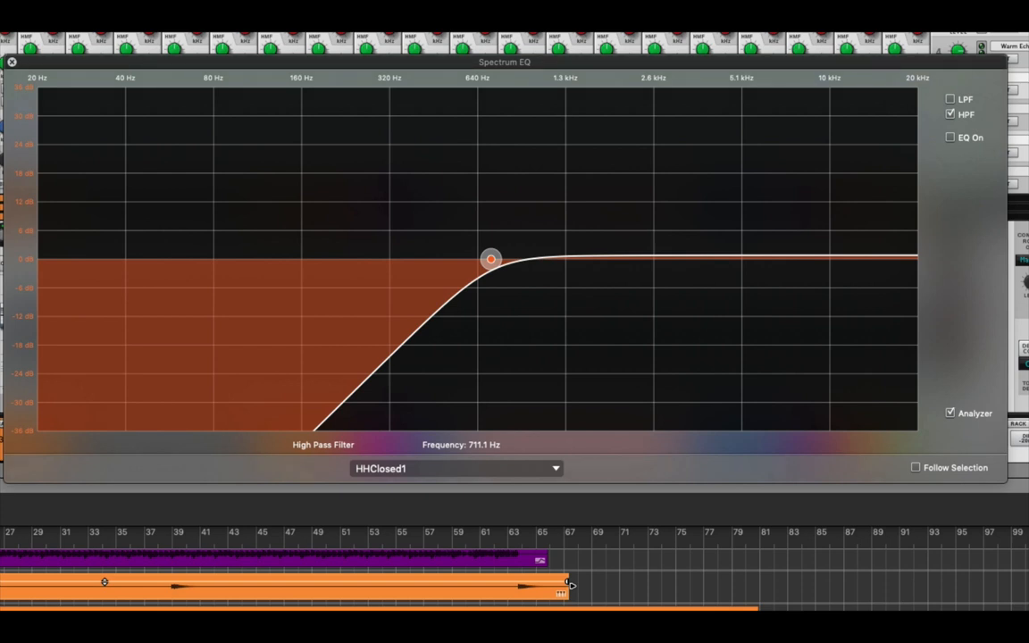
pyautogui.click(571, 586)
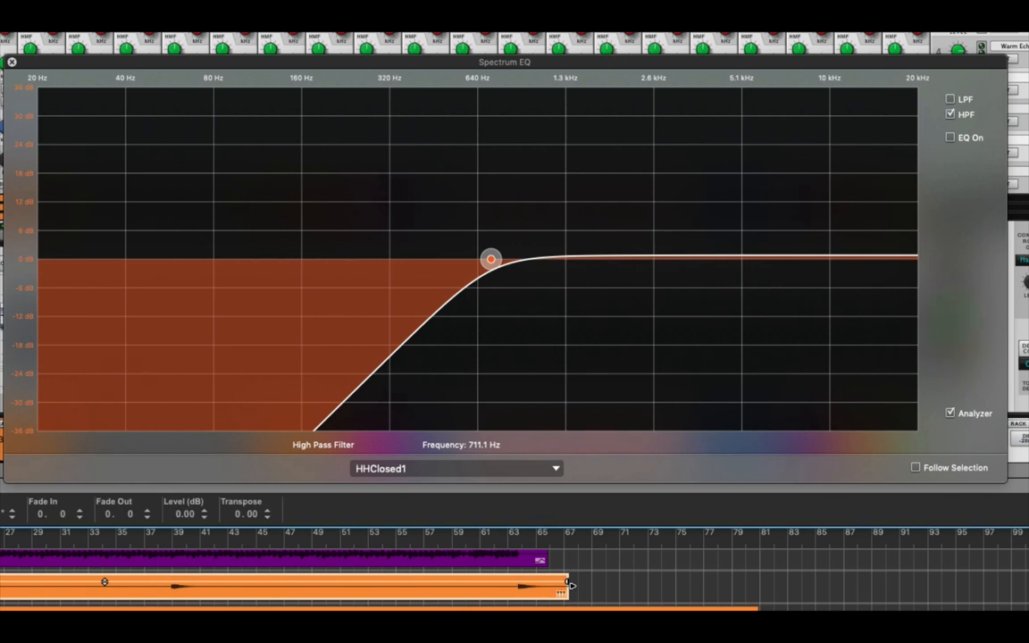
pyautogui.click(552, 468)
pyautogui.click(481, 484)
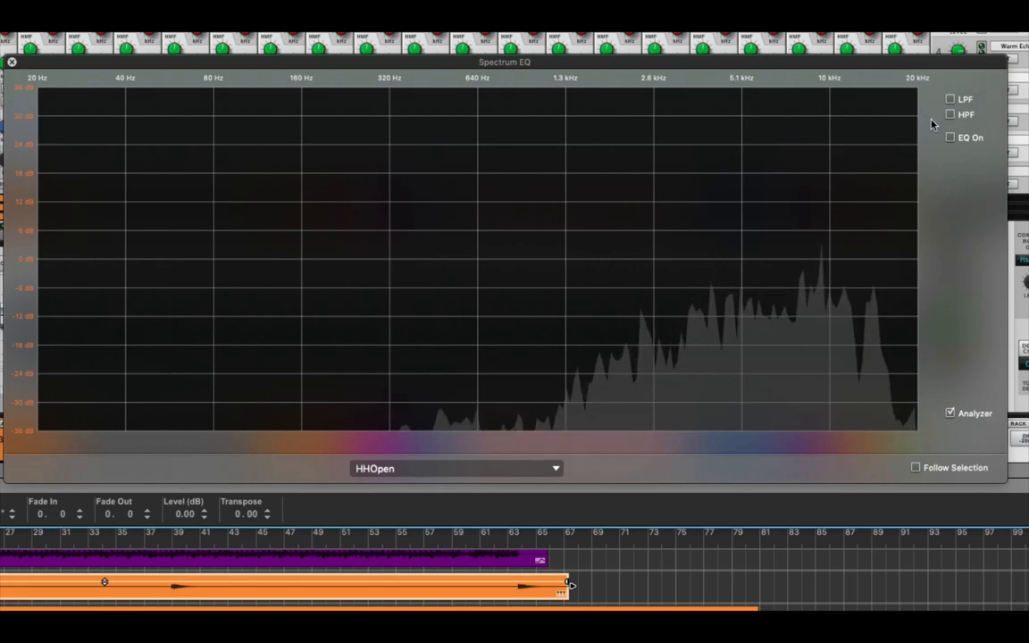
pyautogui.click(957, 117)
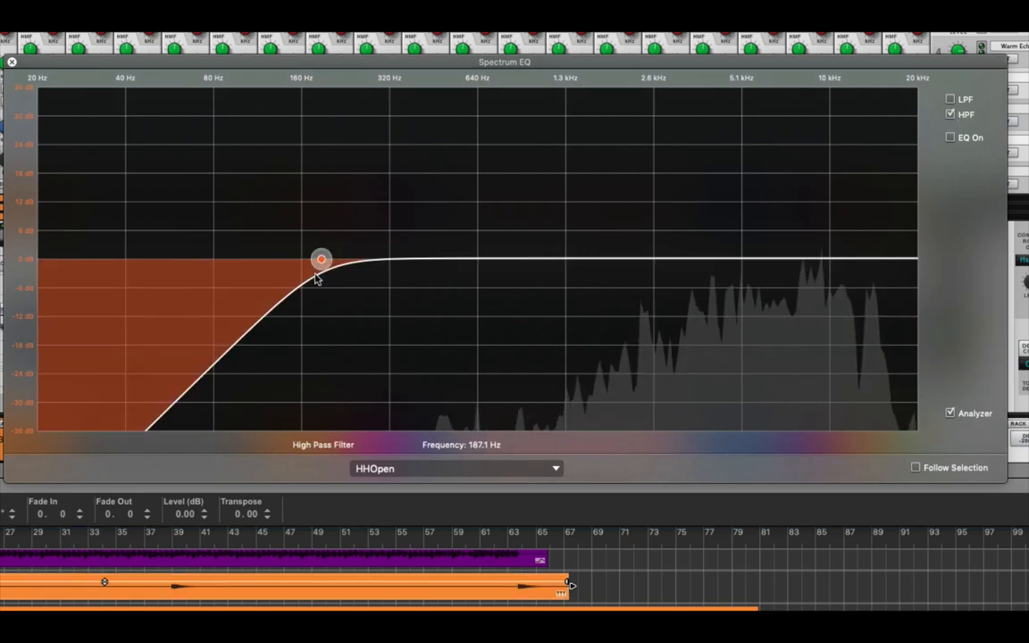
pyautogui.moveTo(322, 259); pyautogui.dragTo(479, 219)
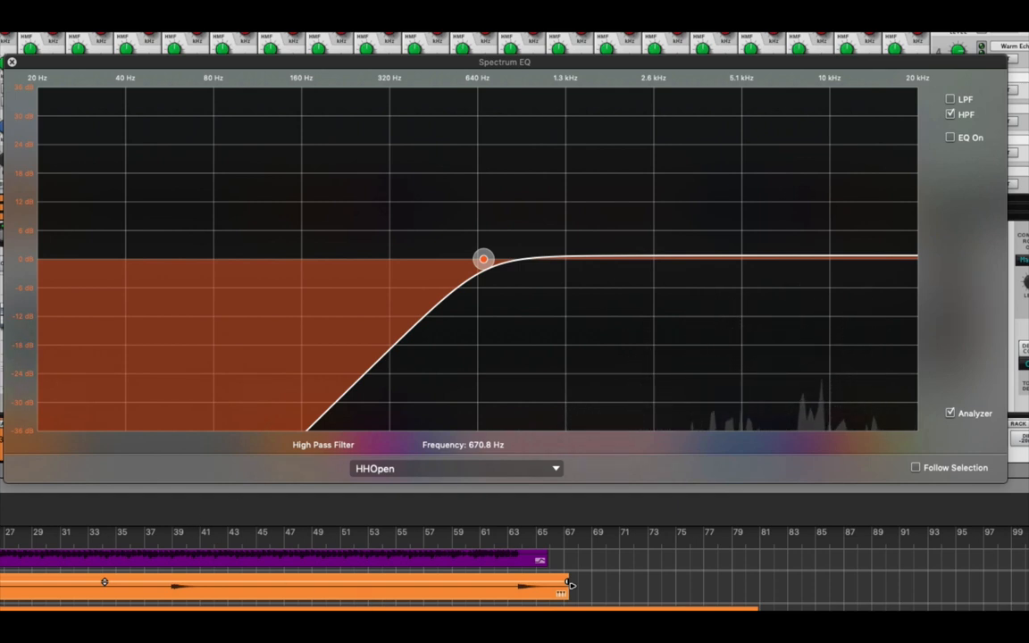
# - Switch the Spectrum EQ to the HHtClosed2 channel and enable its high-pass filter at 584.5 Hz
pyautogui.click(104, 582)
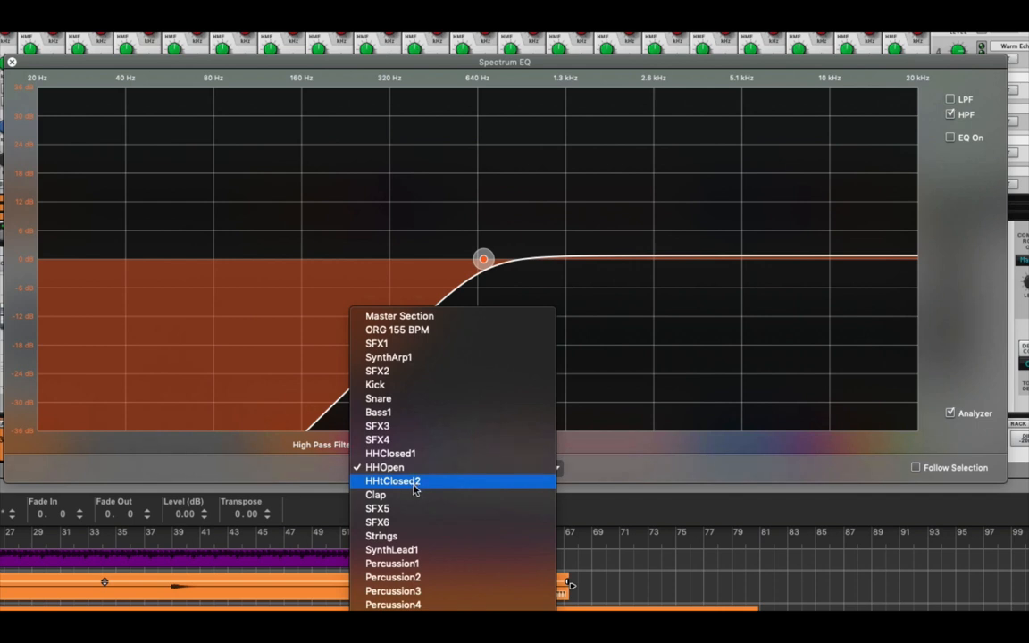
pyautogui.click(416, 483)
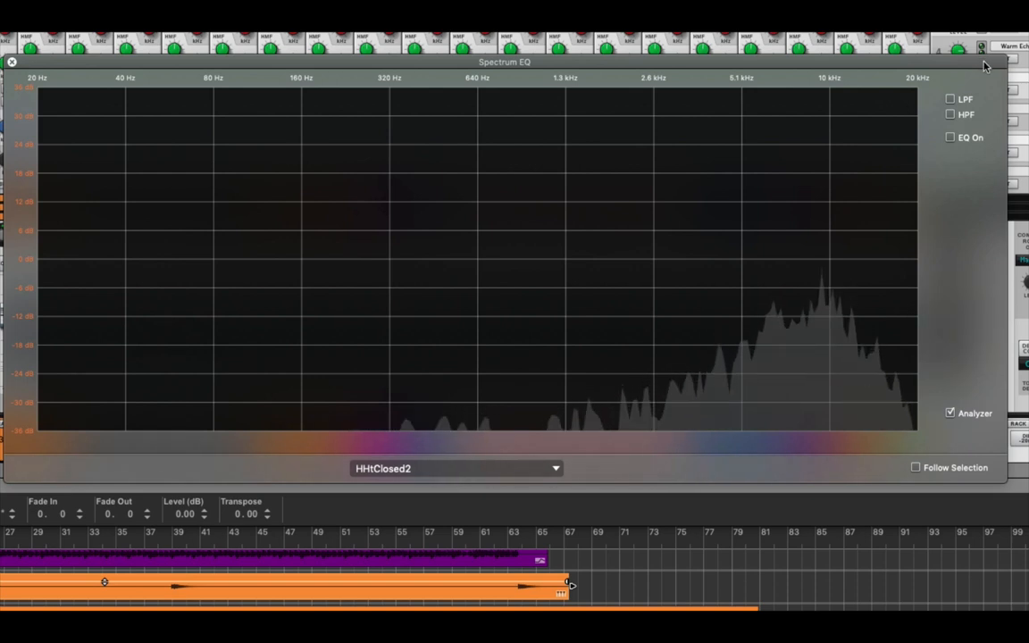
pyautogui.click(953, 115)
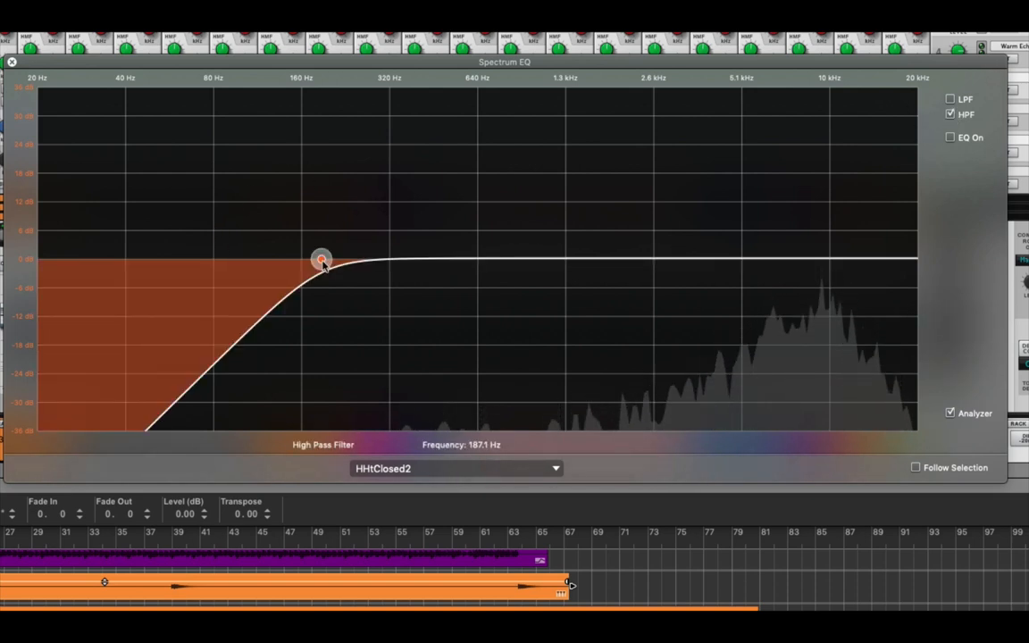
pyautogui.moveTo(333, 263); pyautogui.dragTo(462, 284)
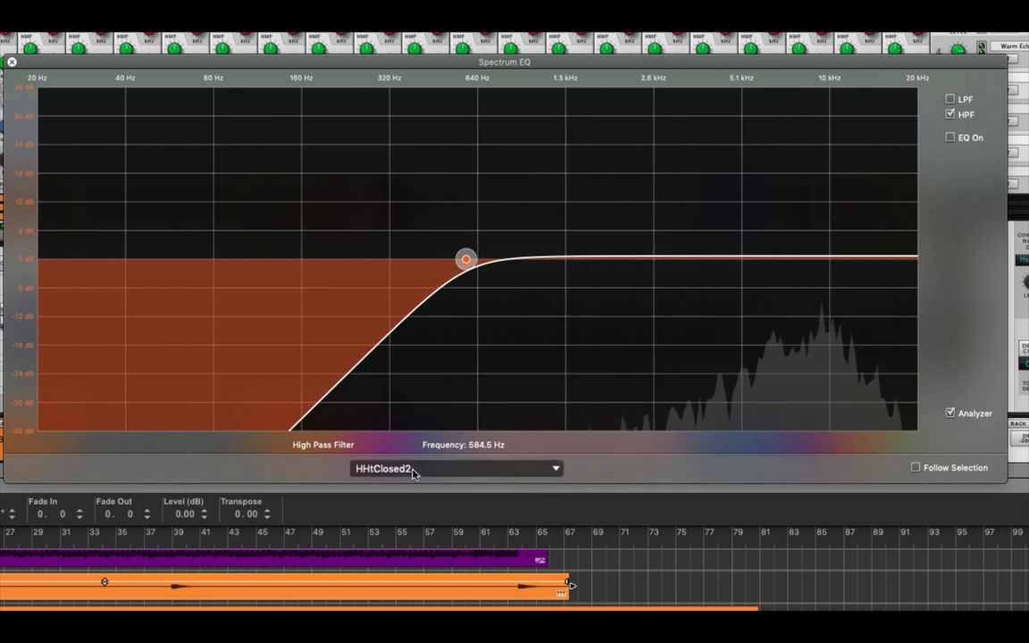
pyautogui.scroll(-5, 515, 581)
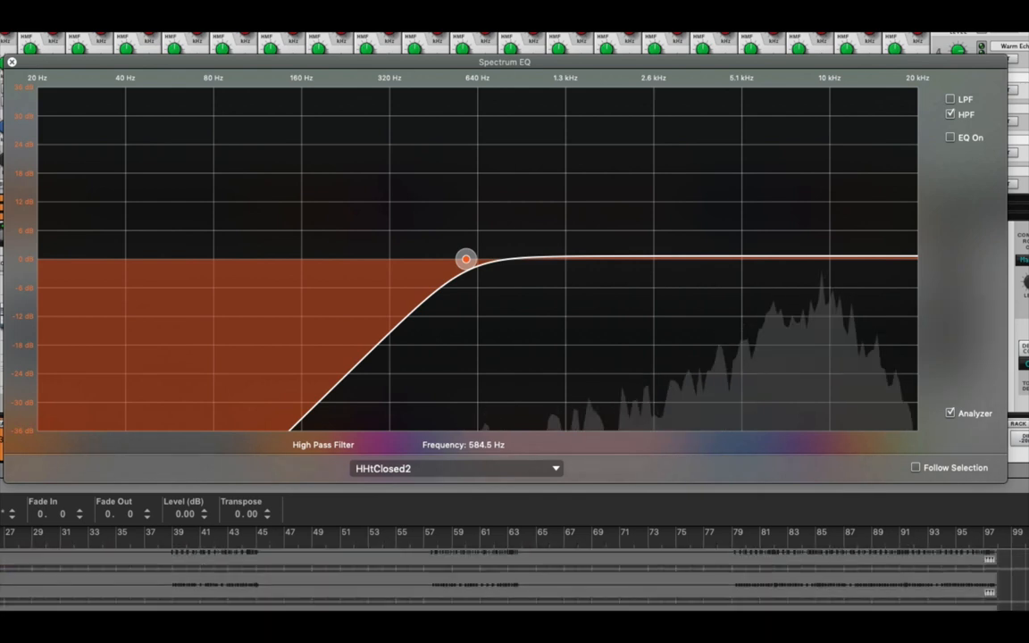
pyautogui.scroll(-2, 514, 581)
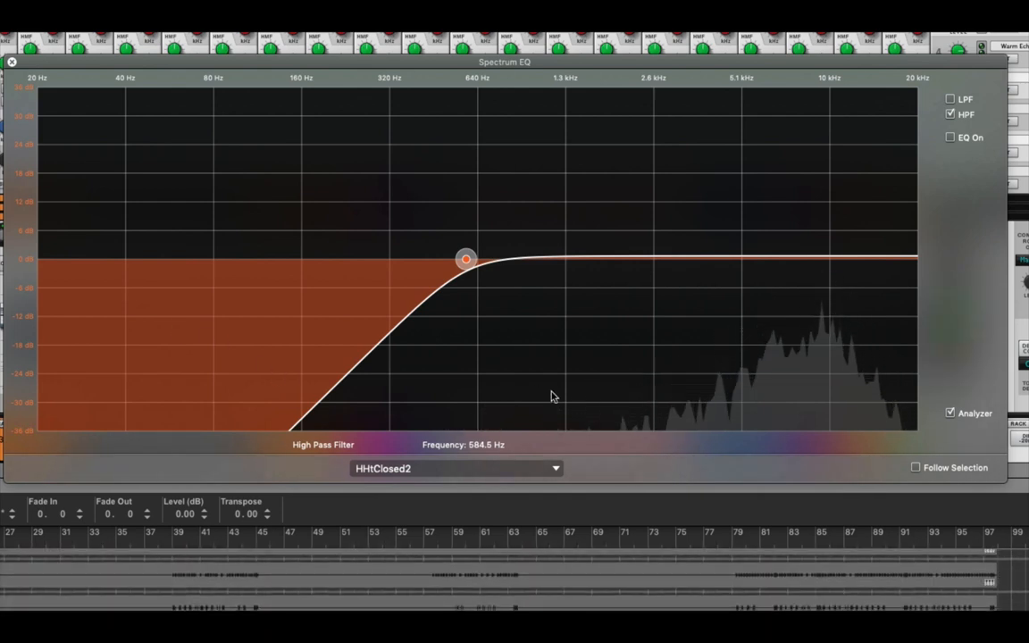